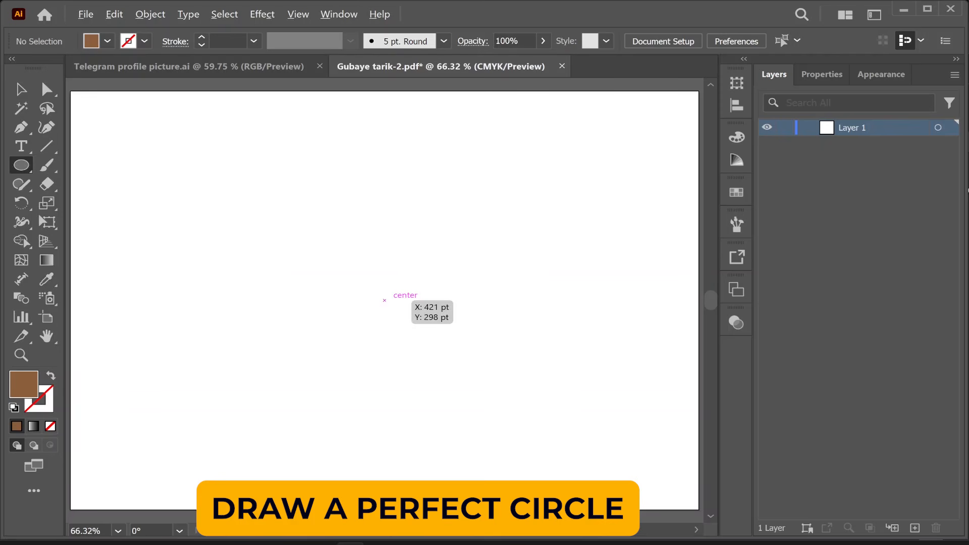
Draw a brown circle outward from the artboard's center and paste a copy of it directly in front.
drag(384, 300, 507, 416)
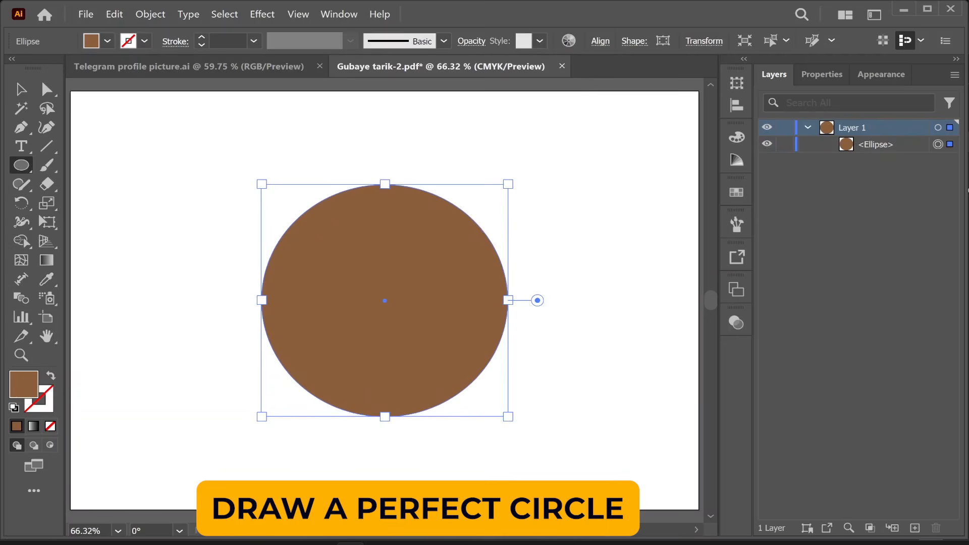
click(21, 89)
click(114, 14)
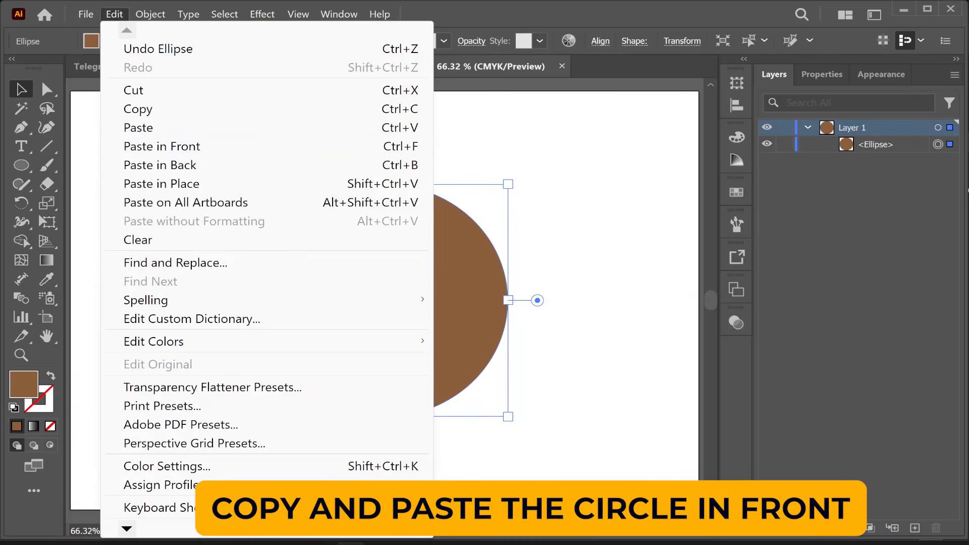
click(138, 109)
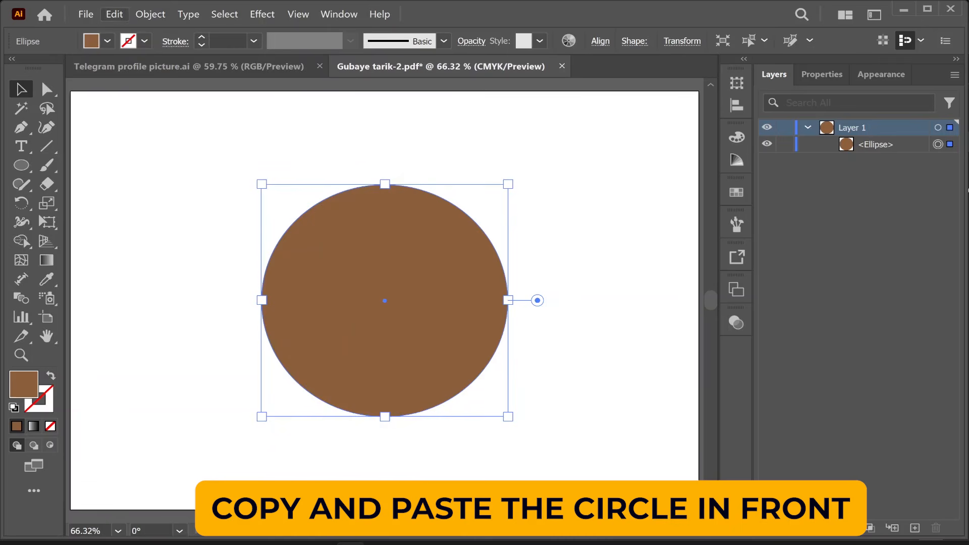
click(114, 14)
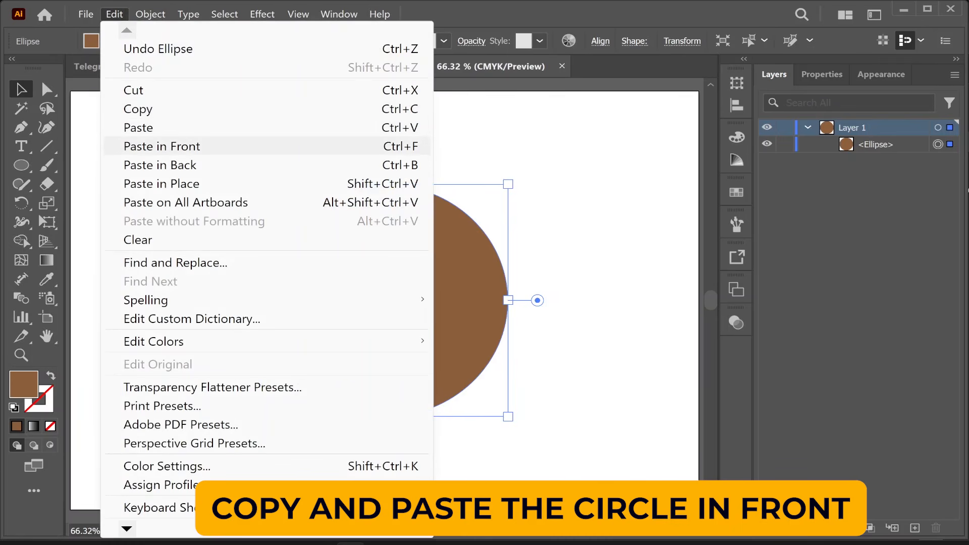
click(162, 146)
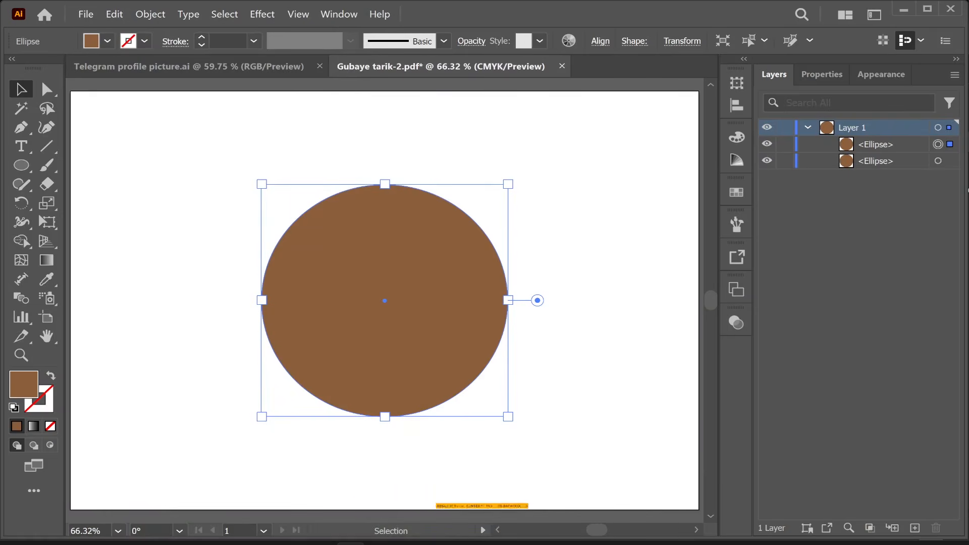
Shrink the front circle about its center to roughly half its diameter and fill it with white.
drag(508, 417, 448, 360)
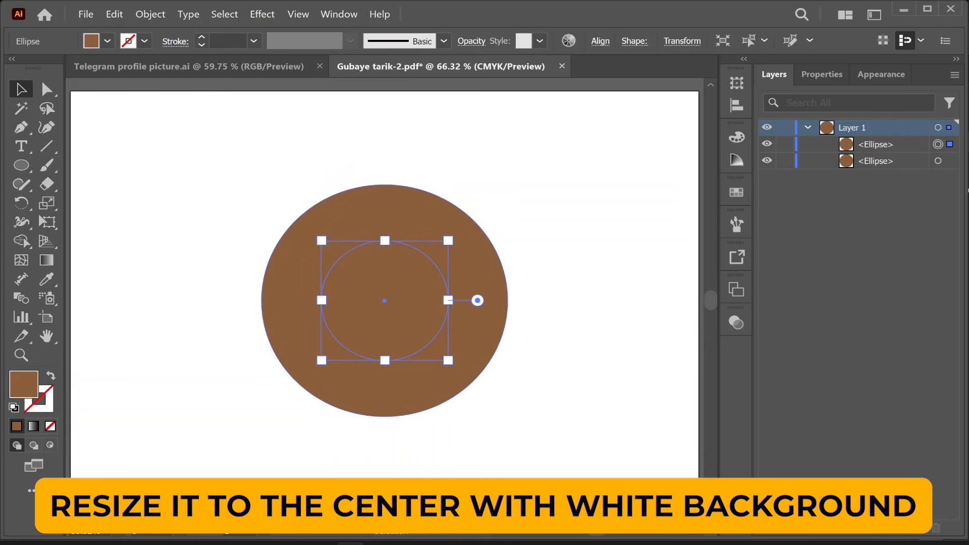
click(107, 41)
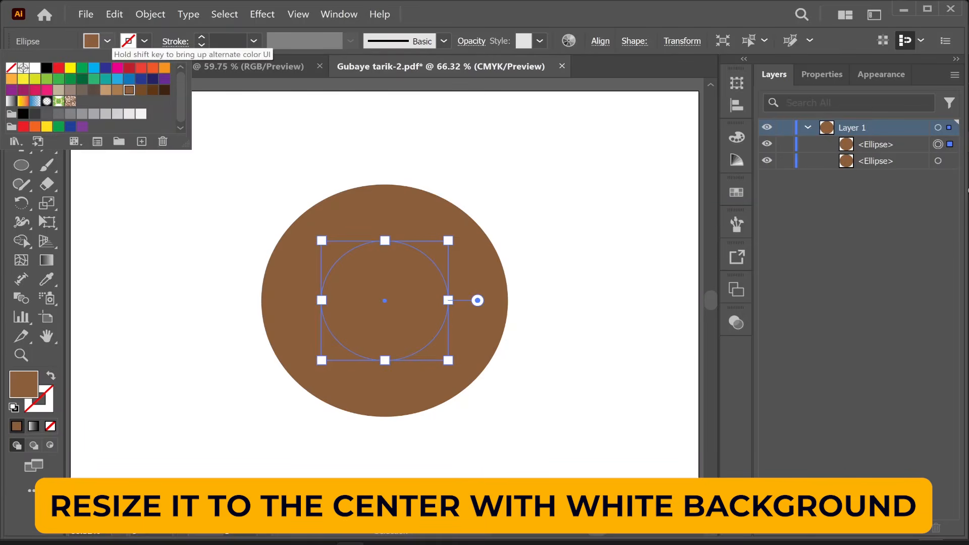
click(35, 67)
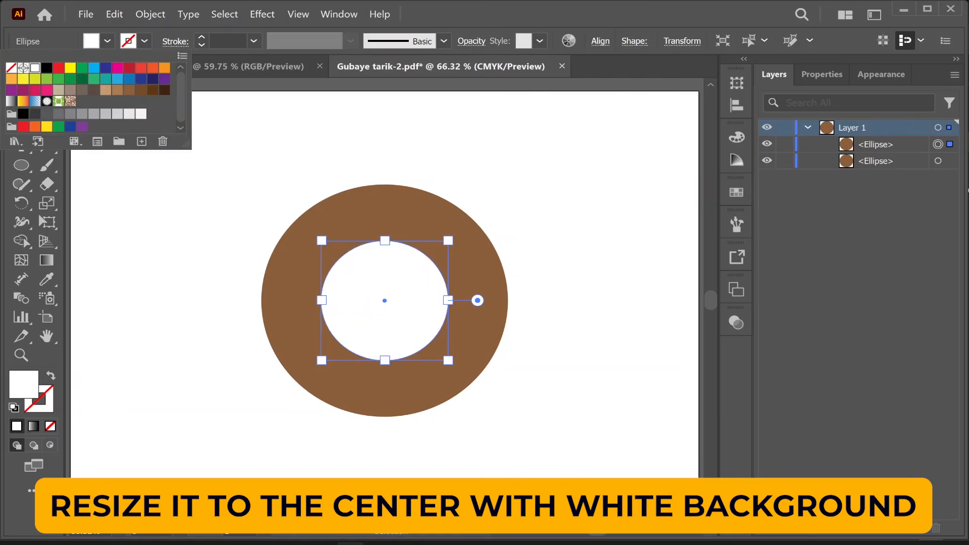
key(Escape)
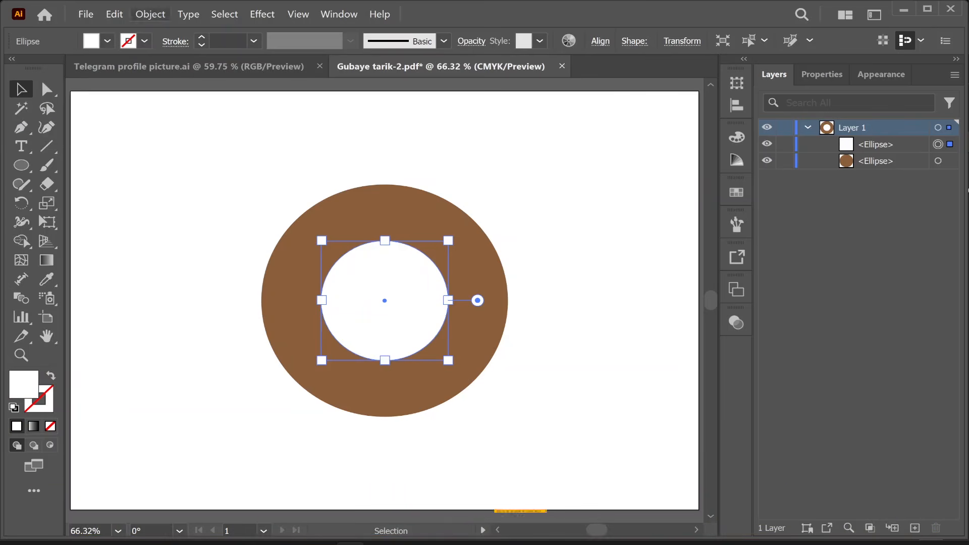
Paste a copy of the white circle in front and shrink it slightly about its center, leaving a narrow rim.
click(114, 14)
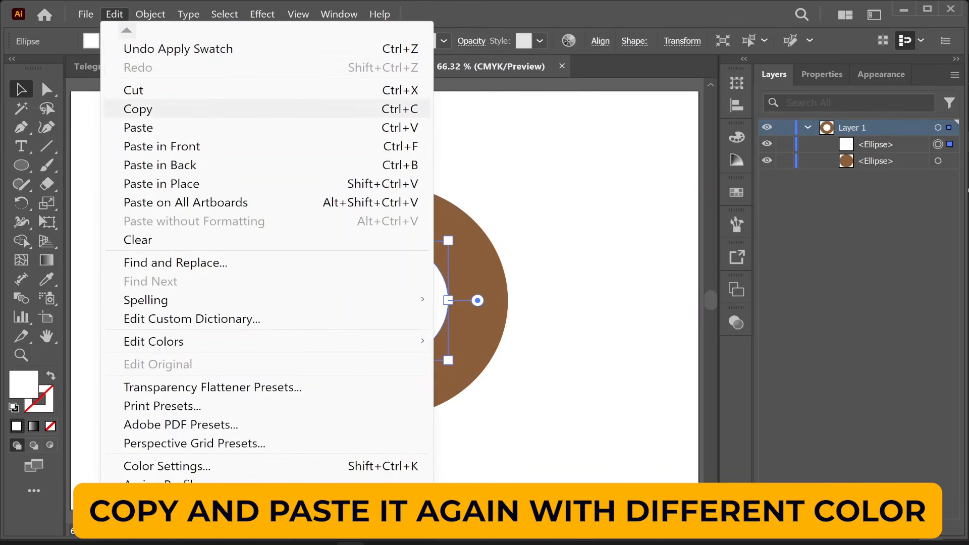
click(137, 109)
click(114, 14)
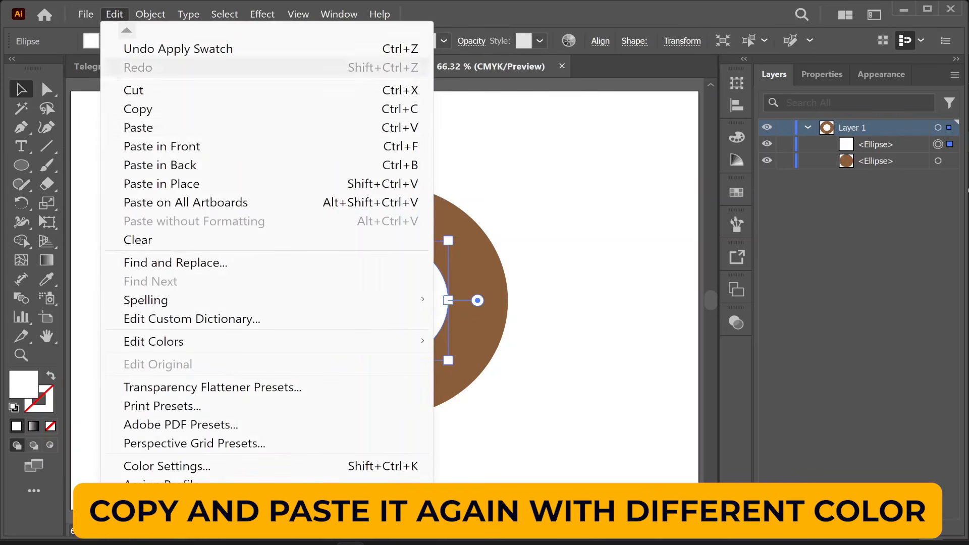
click(151, 146)
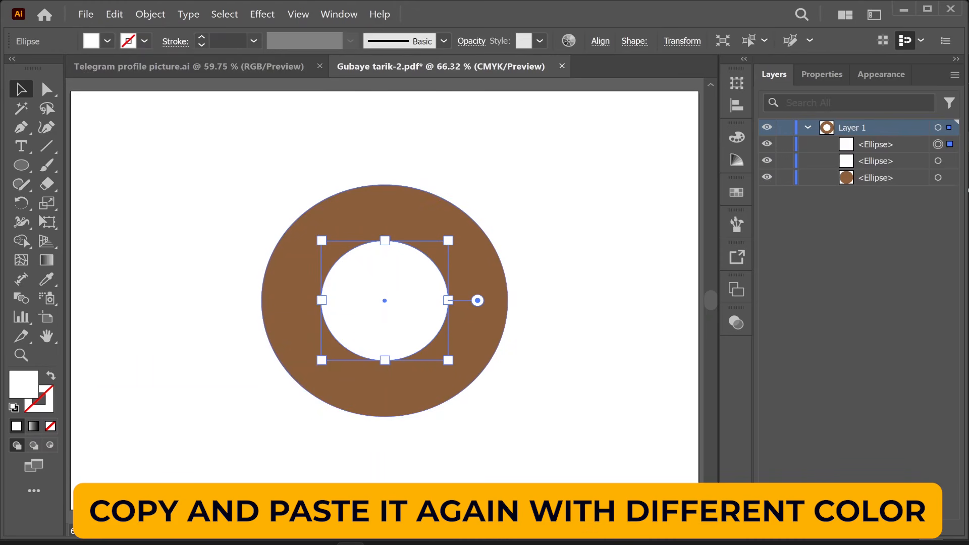
drag(447, 360, 440, 353)
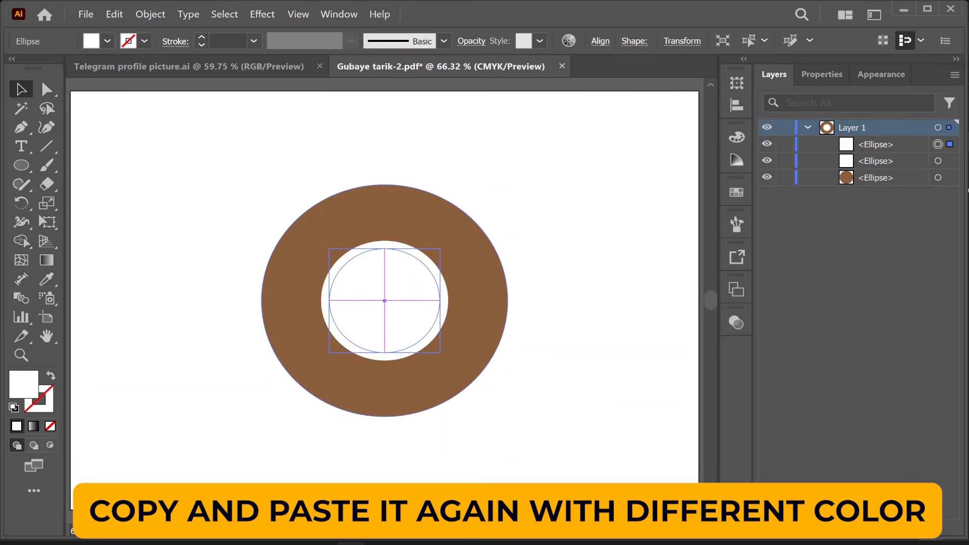
Fill the innermost circle with light blue and deselect it.
click(107, 41)
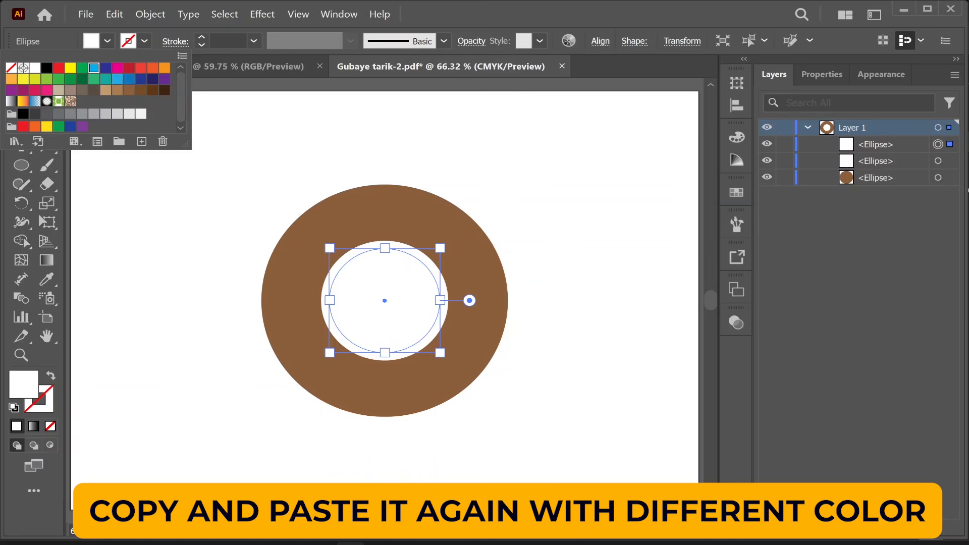
click(94, 68)
key(Escape)
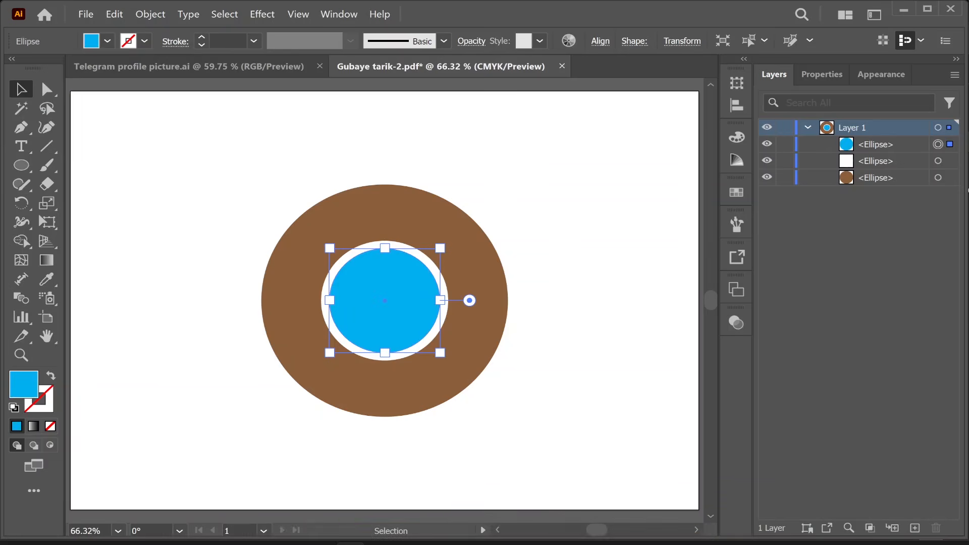
key(ctrl+shift+a)
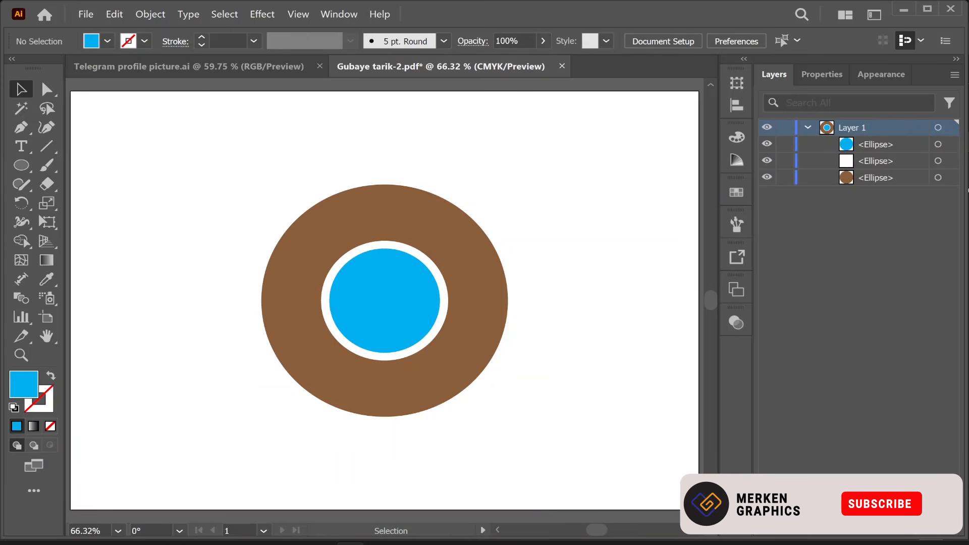
Draw a thin horizontal rectangle above the large circle's upper-left part and fill it with orange.
key(l)
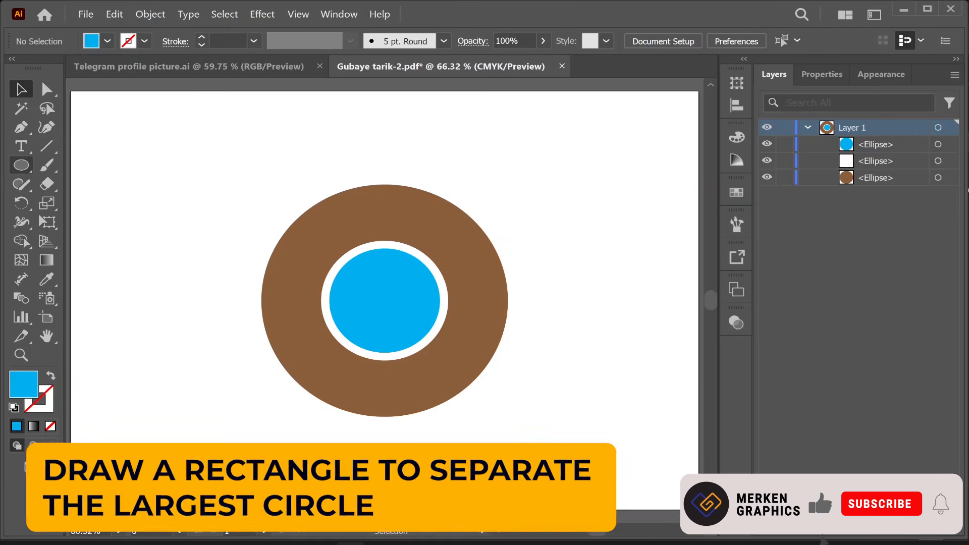
click(21, 165)
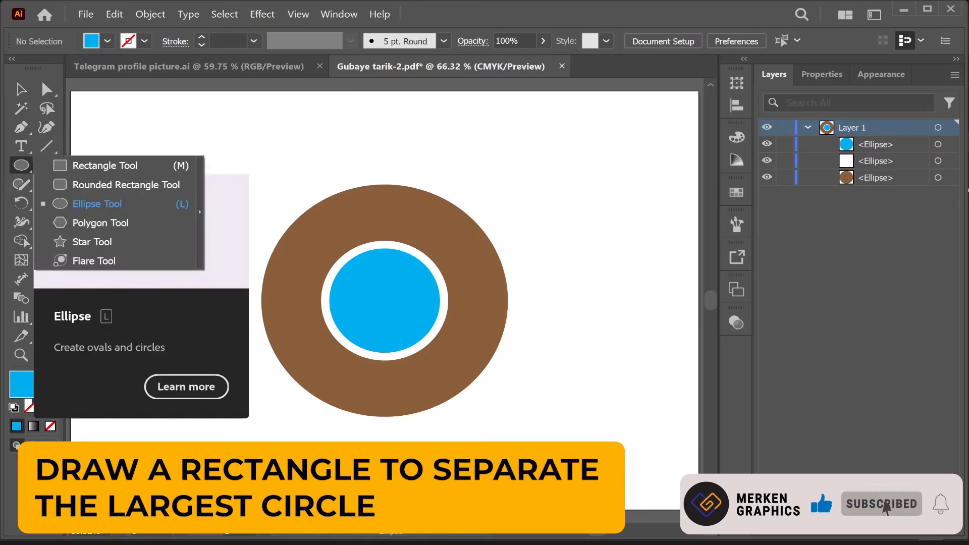
key(m)
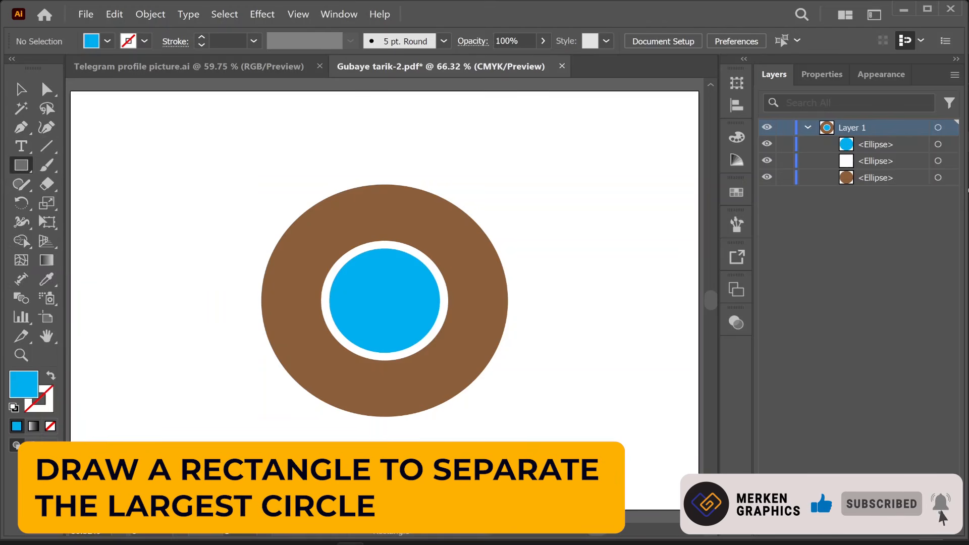
drag(200, 150, 321, 164)
click(108, 41)
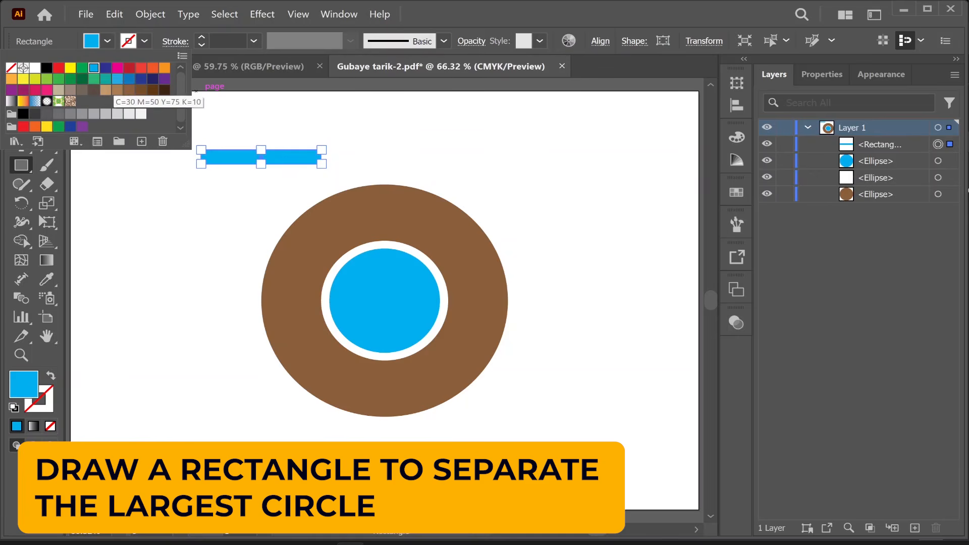
click(117, 90)
click(165, 67)
key(Escape)
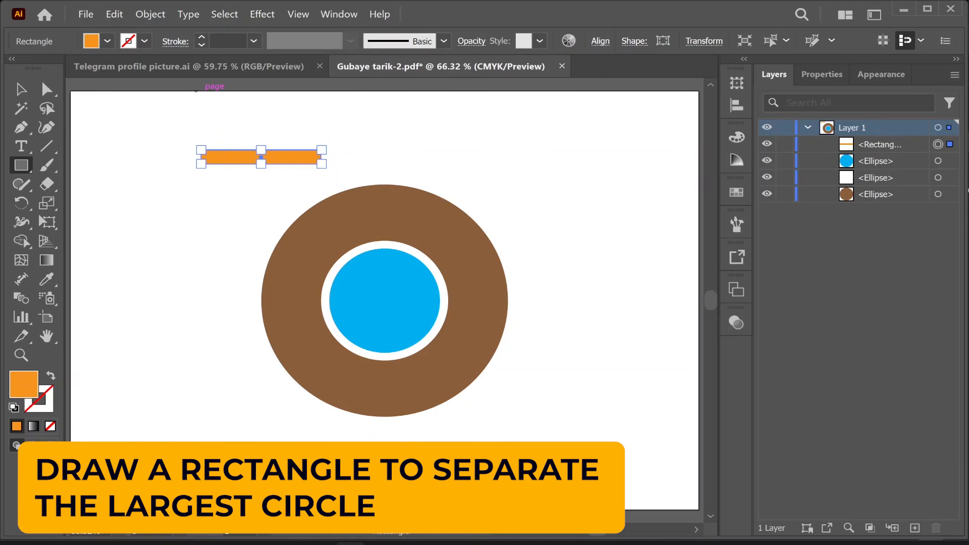
Lengthen the orange rectangle to the right until it ends near the circles' vertical center line, then deselect it.
drag(321, 150, 375, 150)
key(v)
click(399, 133)
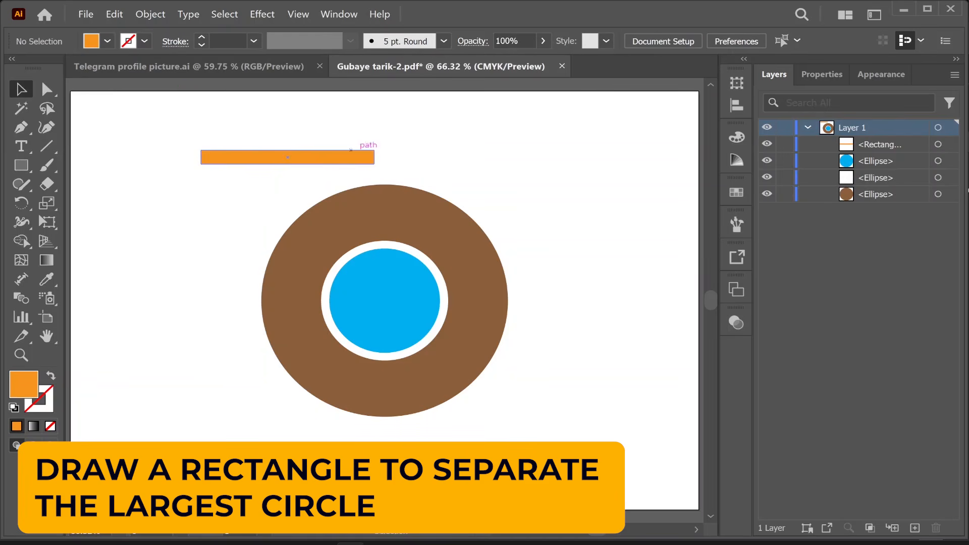
Tilt the orange rectangle slightly upward to the right and place it across the brown ring, touching the white circle's top edge.
click(365, 156)
drag(376, 151, 391, 107)
drag(335, 136, 479, 163)
drag(437, 189, 447, 193)
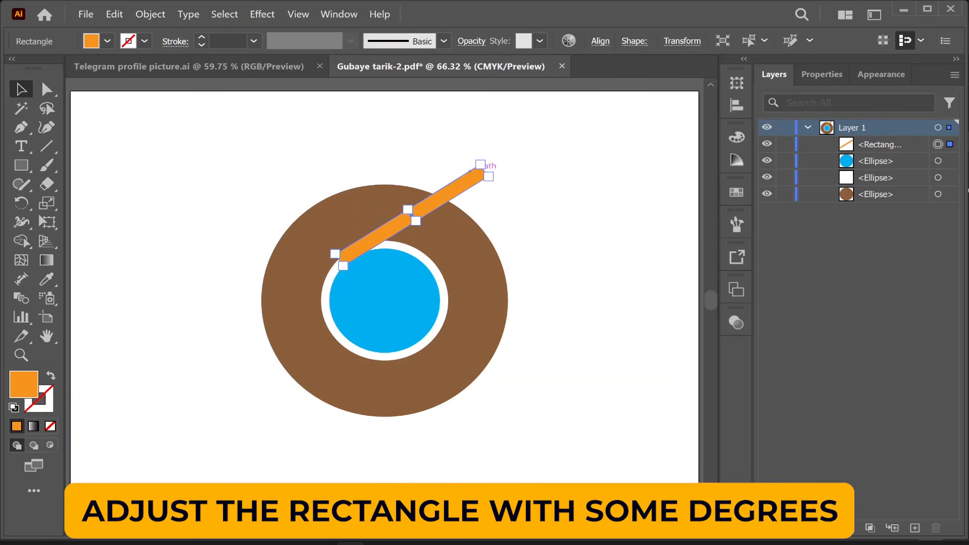
drag(494, 167, 501, 176)
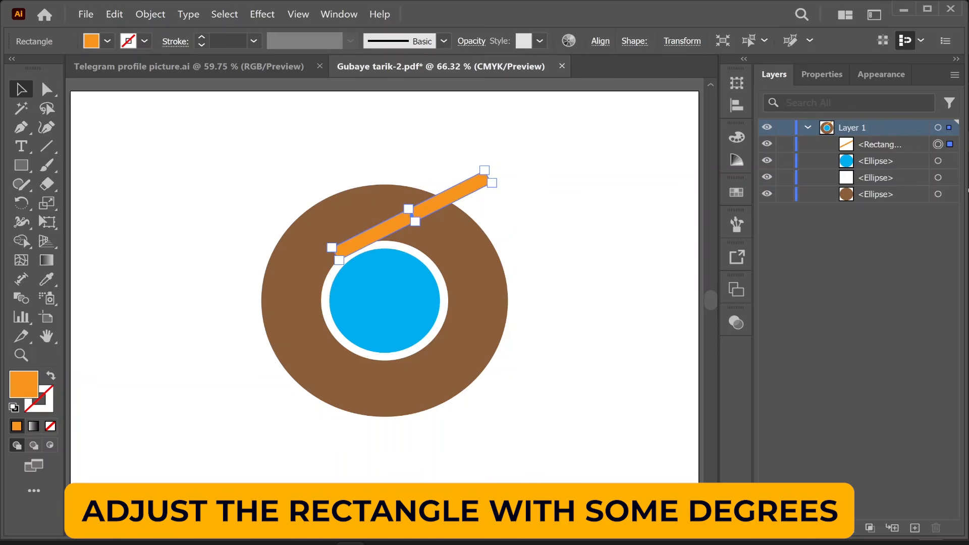
drag(493, 183, 508, 213)
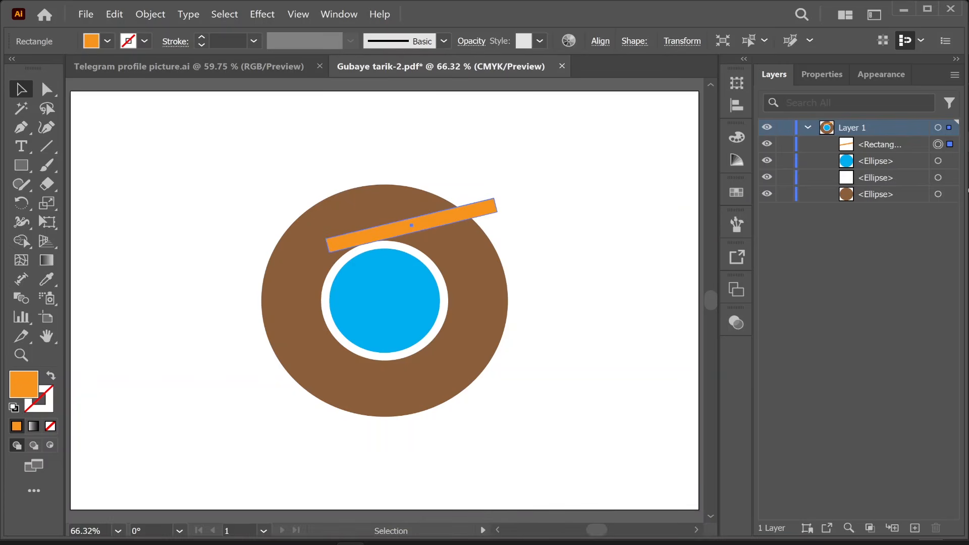
Rotate a copy of the rectangle by 360/3 degrees around the circles' center and repeat the transformation for a third bar.
key(r)
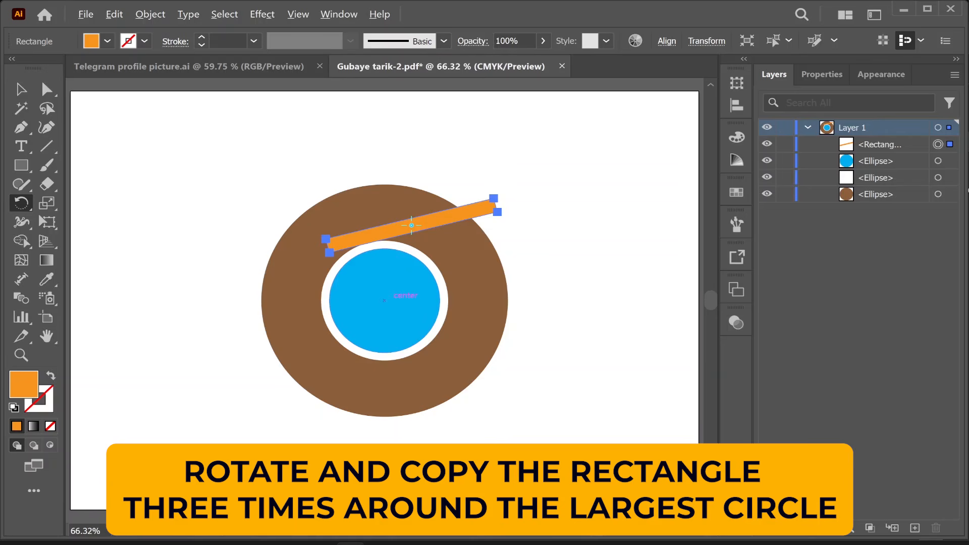
alt+click(385, 301)
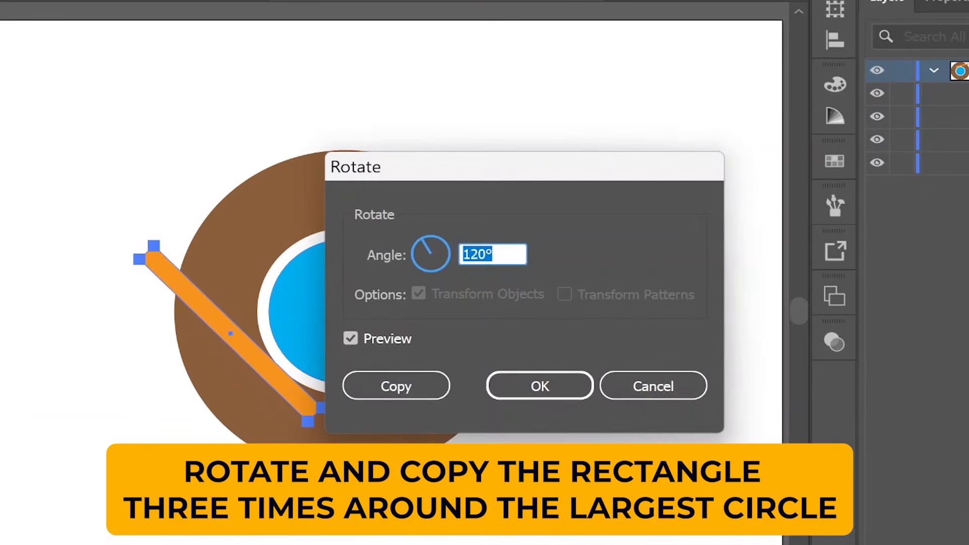
text(3)
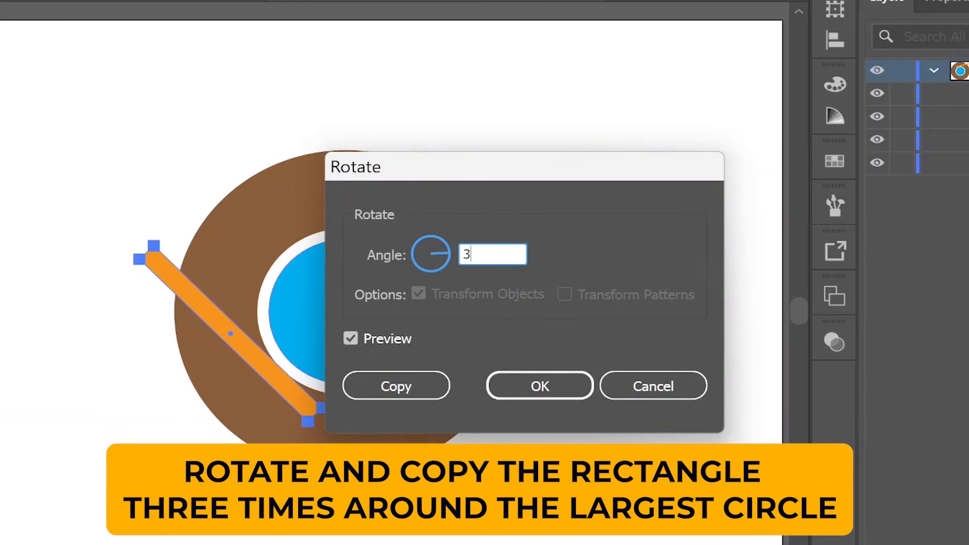
text(60/3)
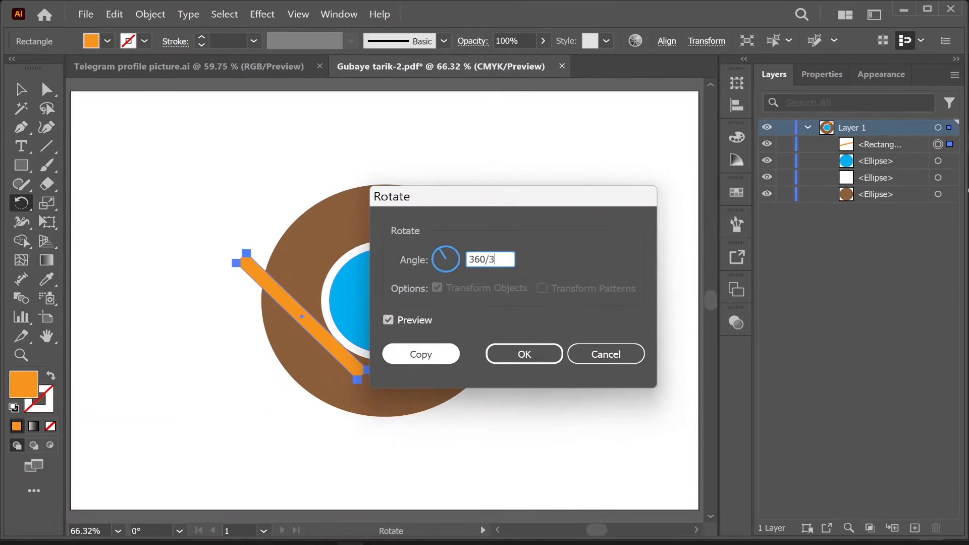
click(396, 387)
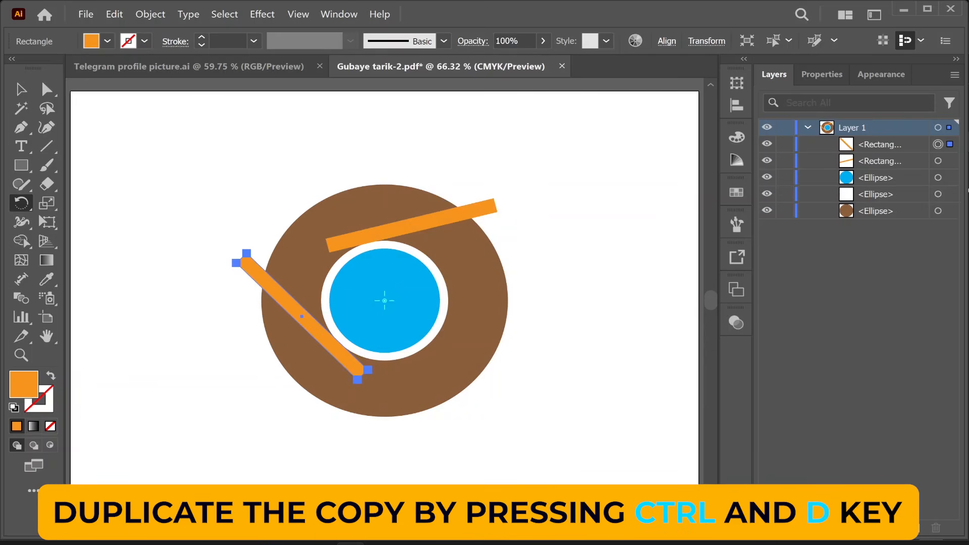
key(ctrl+d)
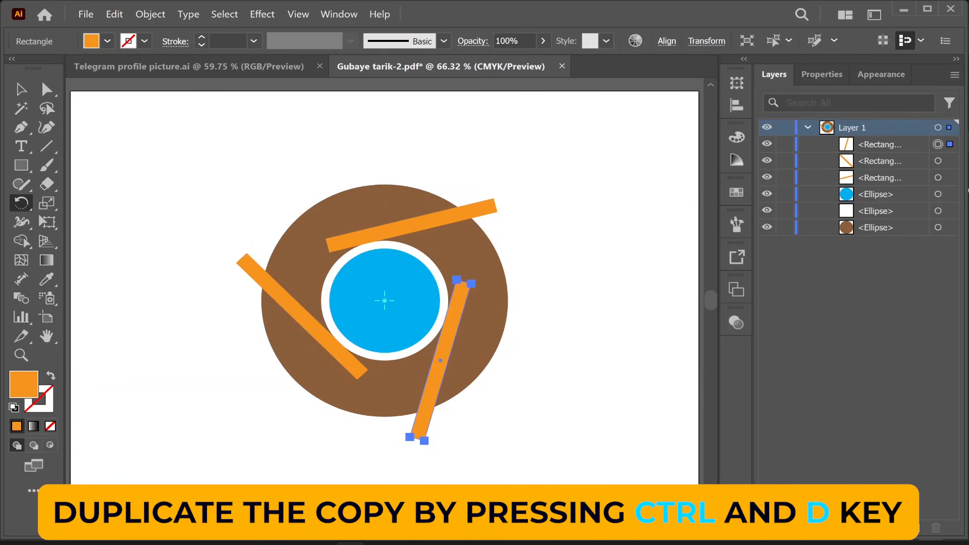
key(v)
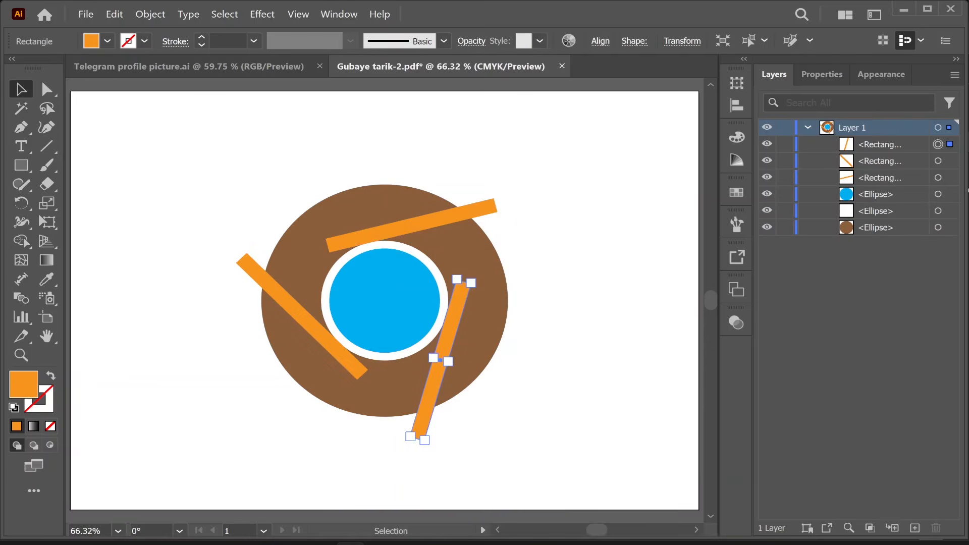
Select all shapes and use Shape Builder to merge each orange bar with its adjoining brown ring section, forming three orange segments.
drag(249, 134, 530, 446)
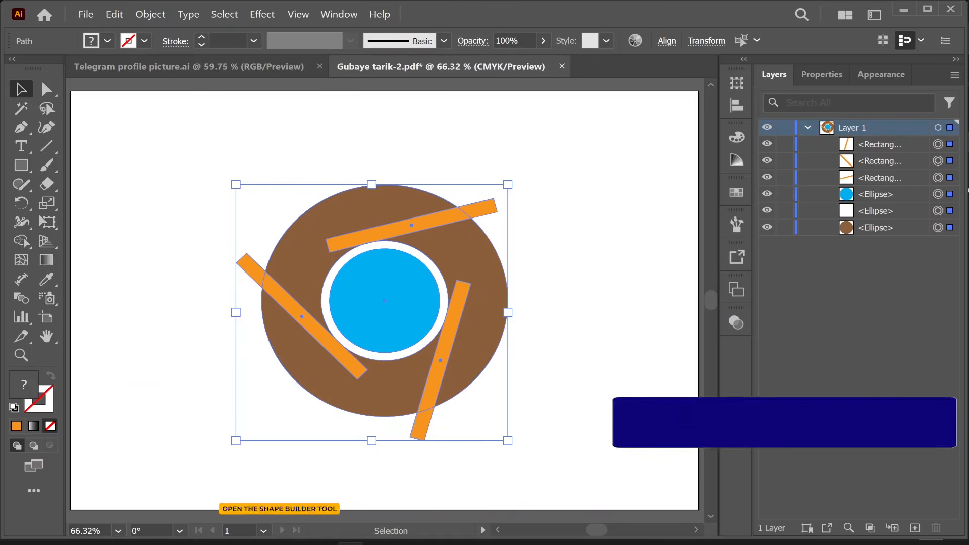
key(shift+m)
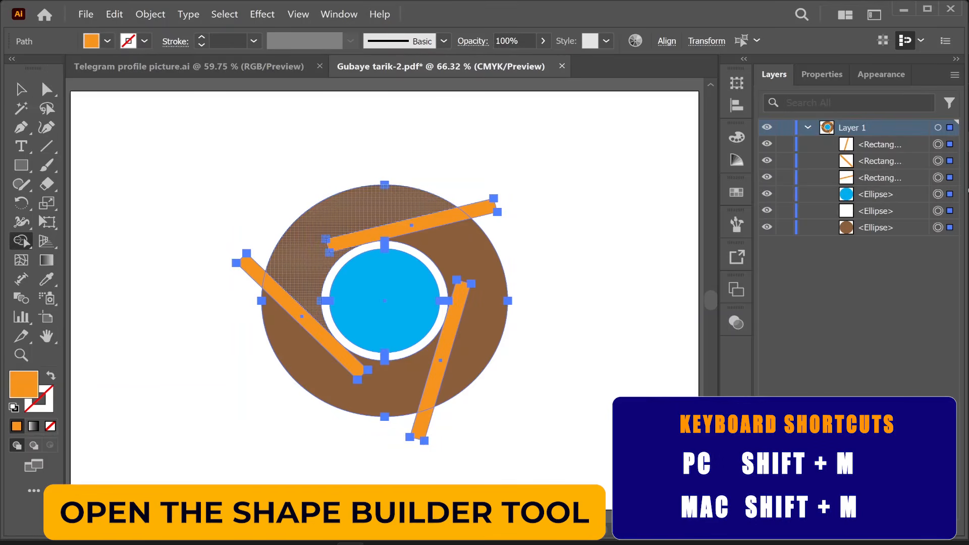
drag(314, 265, 354, 242)
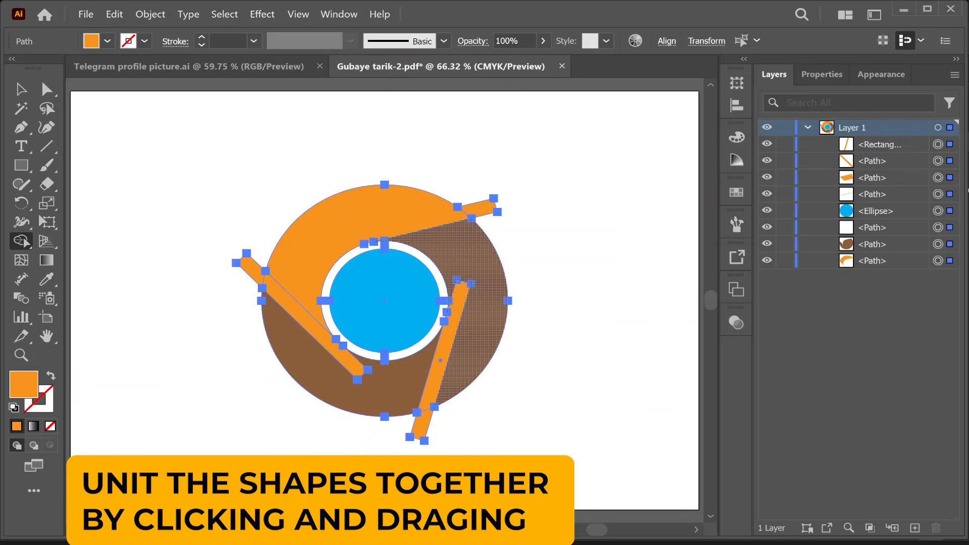
drag(450, 247, 462, 290)
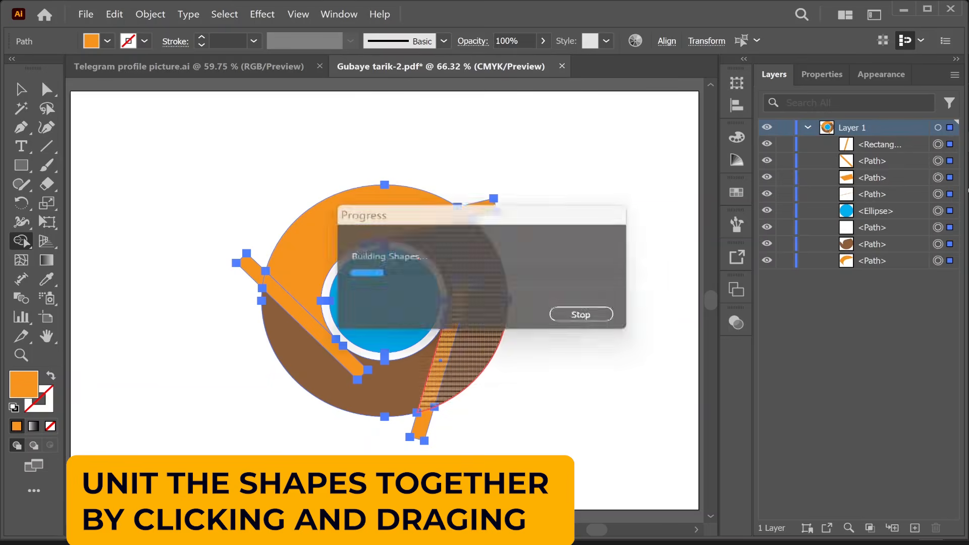
mouse_move(394, 374)
mouse_down()
mouse_move(353, 371)
mouse_move(336, 358)
mouse_up()
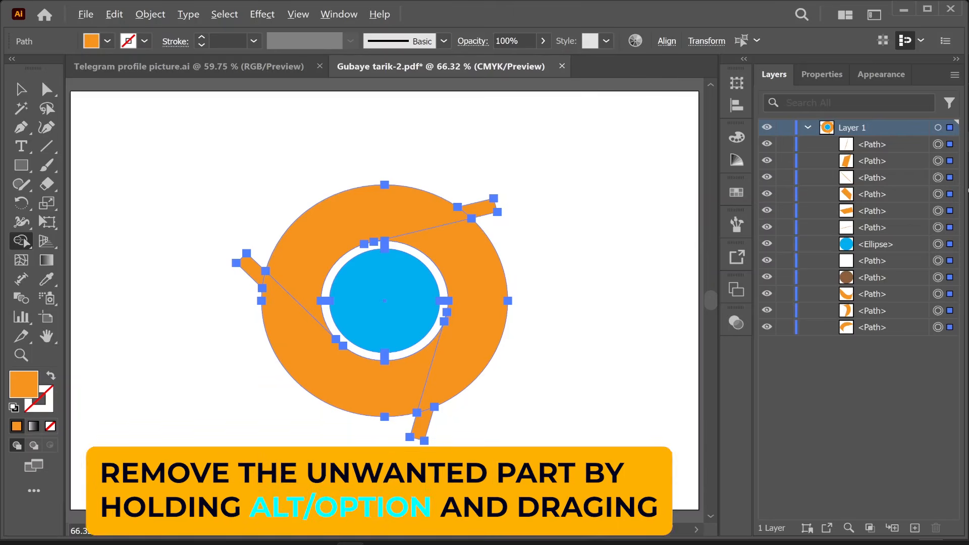
Remove the three bar ends protruding outside the ring with Shape Builder, then deselect the artwork.
alt+click(422, 426)
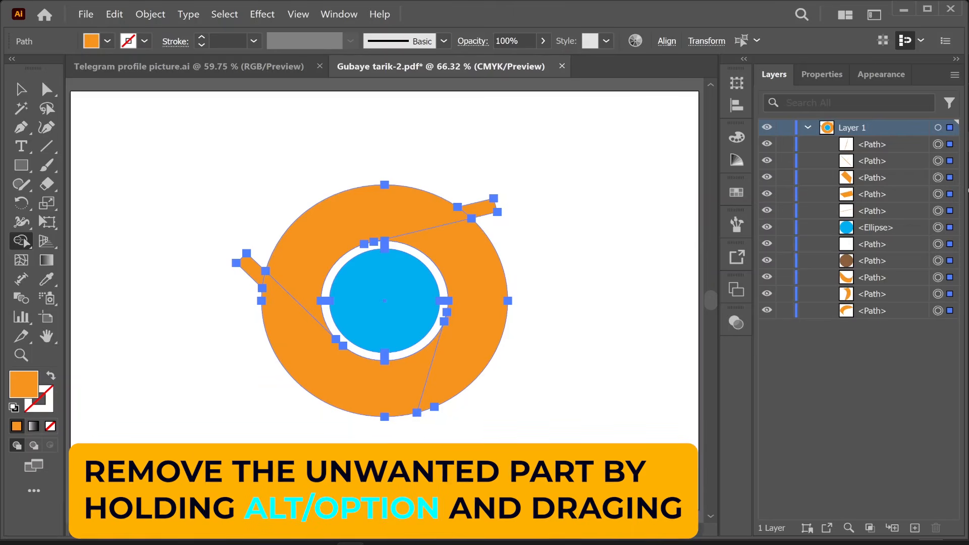
alt+click(482, 208)
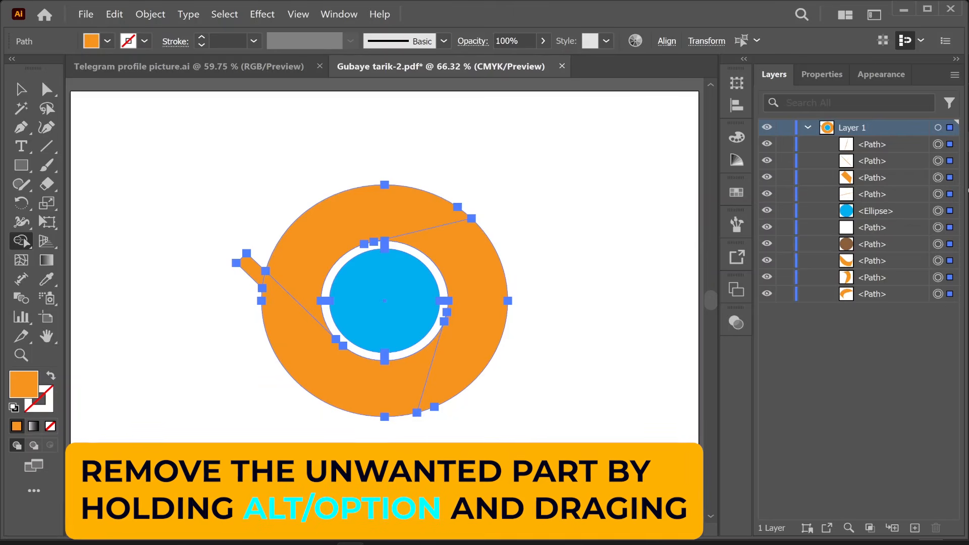
drag(234, 308, 251, 270)
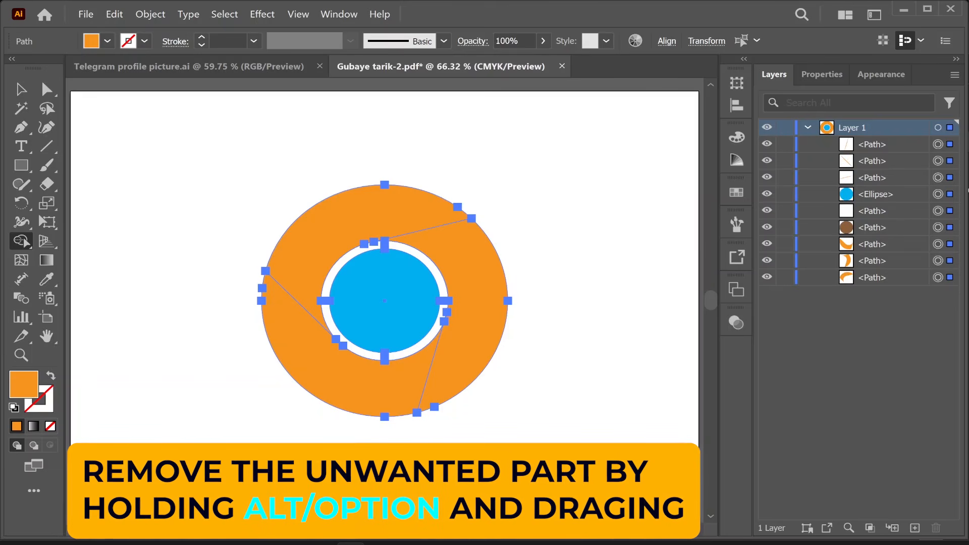
key(v)
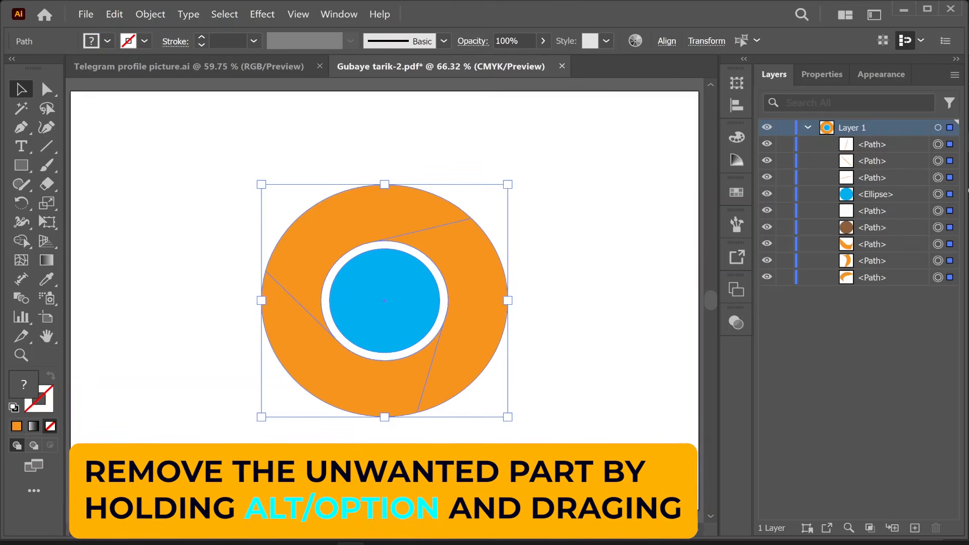
key(ctrl+shift+a)
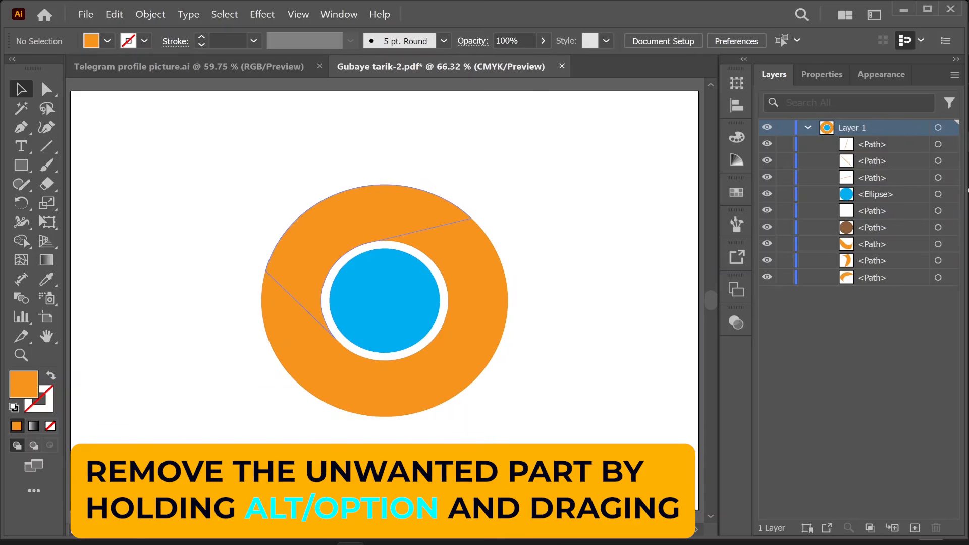
Fill the ring's upper-left segment with the CMYK Red swatch.
click(313, 217)
click(107, 41)
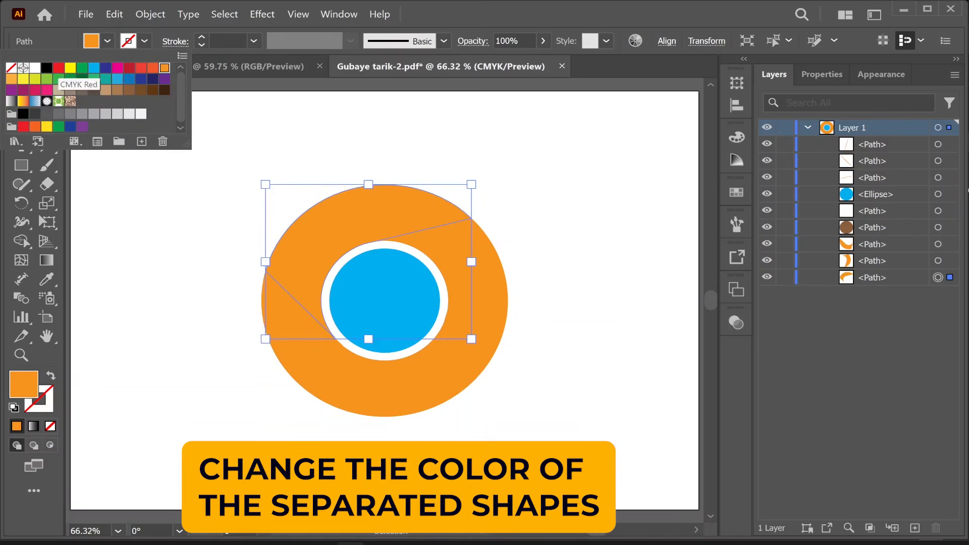
click(59, 67)
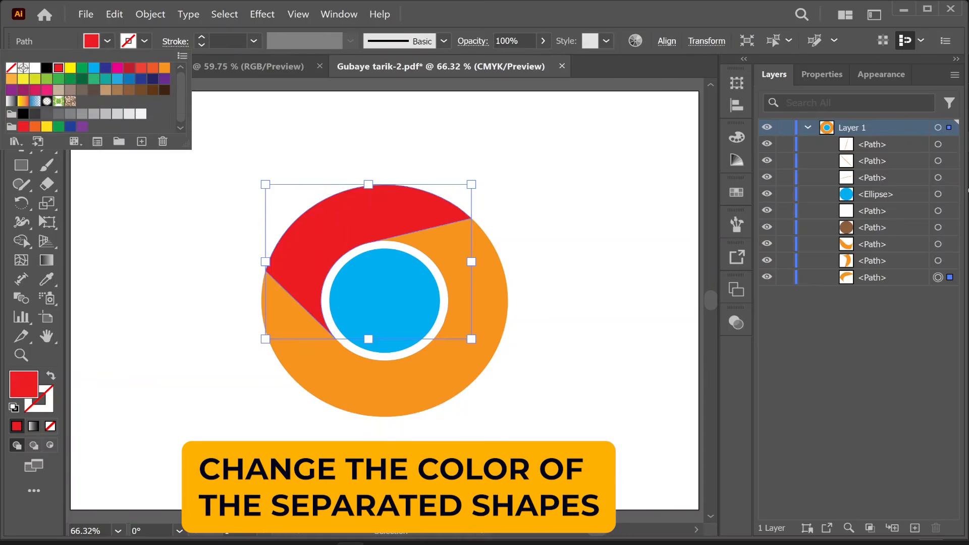
Fill the ring's lower-left segment with the green swatch C=75 M=0 Y=75 K=0 and deselect it.
click(343, 386)
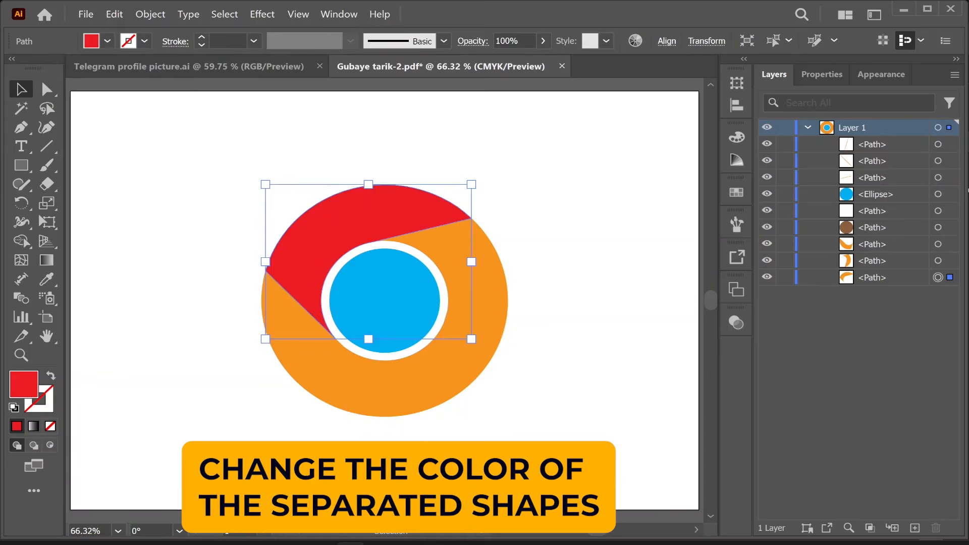
click(343, 387)
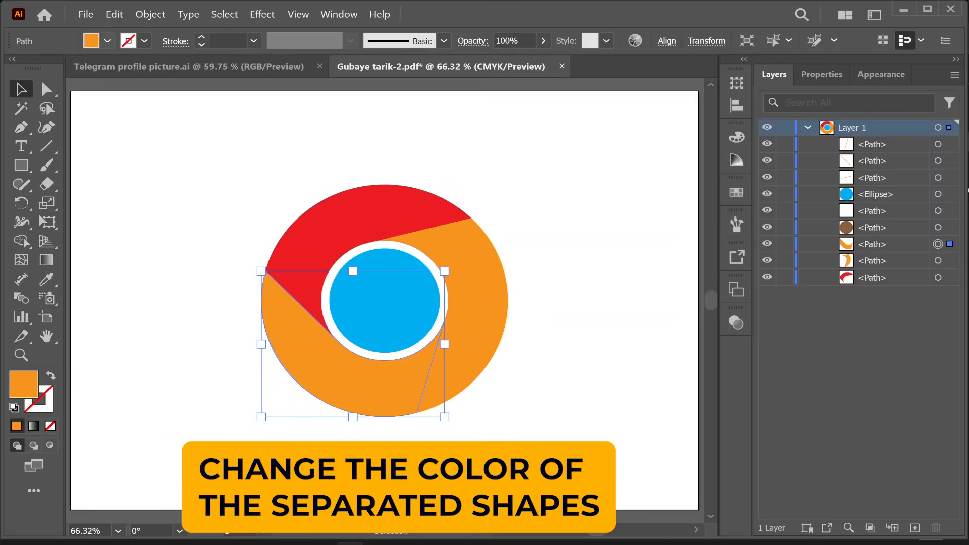
click(107, 40)
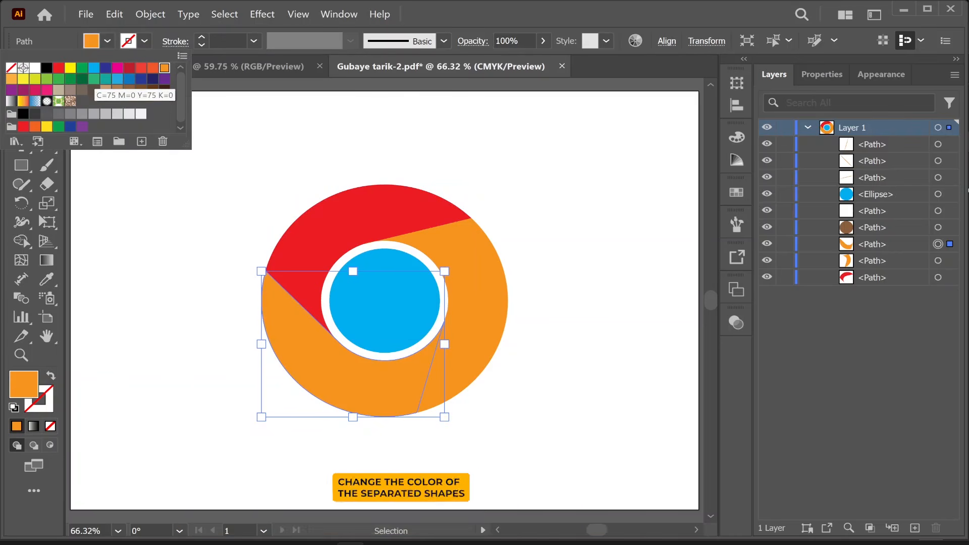
click(70, 79)
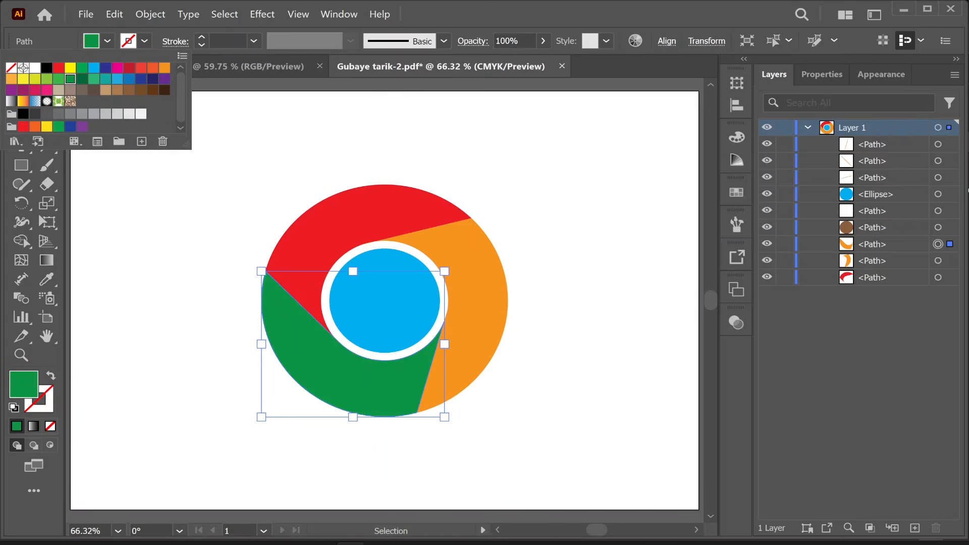
click(94, 78)
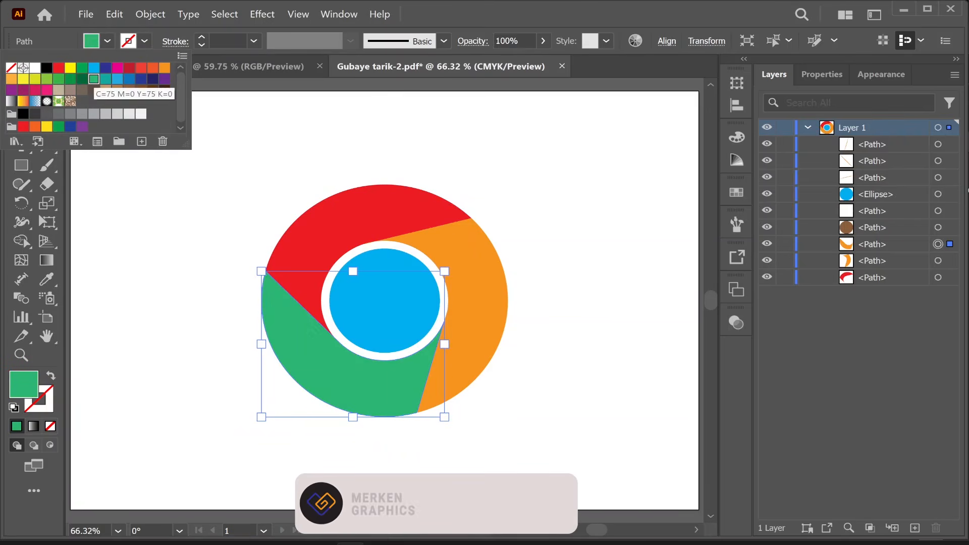
key(Escape)
key(ctrl+shift+a)
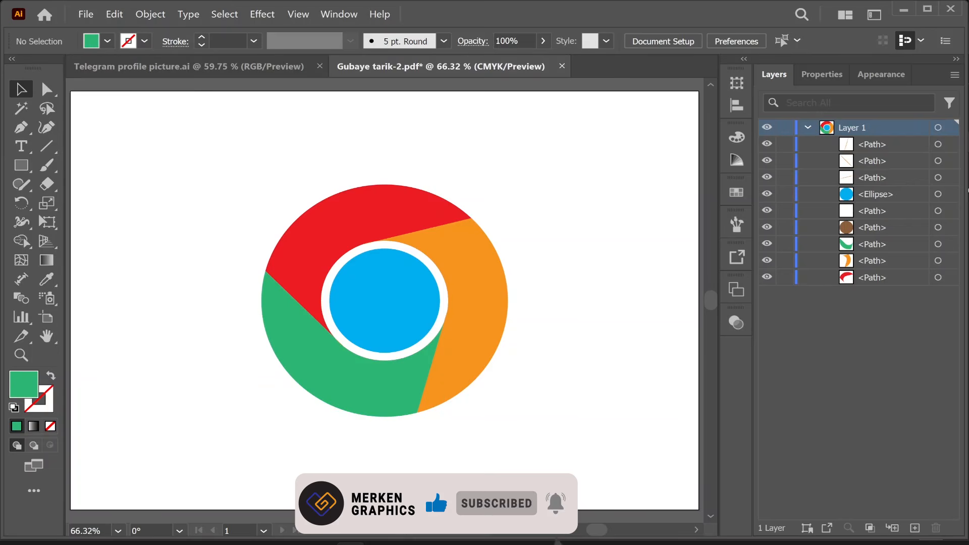
Group all the logo shapes, scale the group proportionally around its center to a little over half its size, and deselect it.
drag(230, 197, 516, 409)
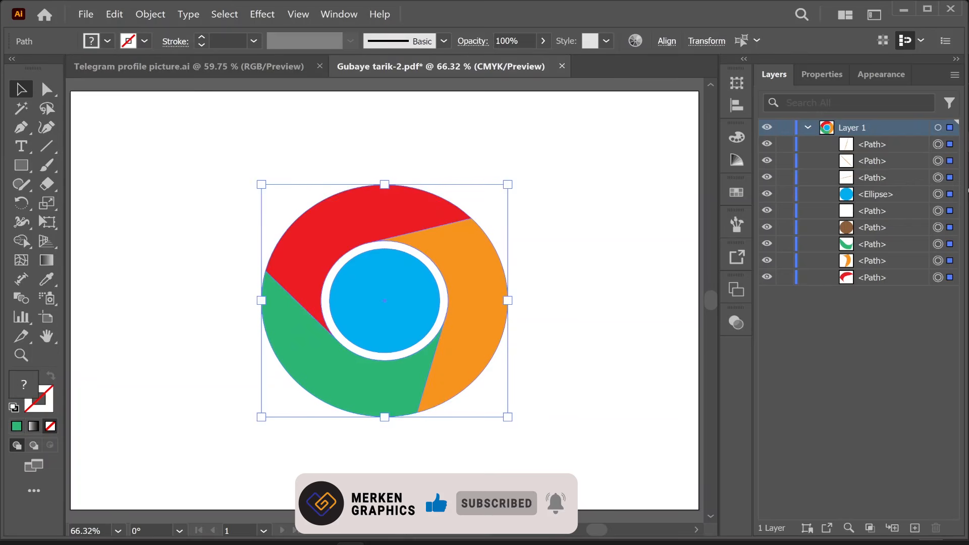
key(ctrl+g)
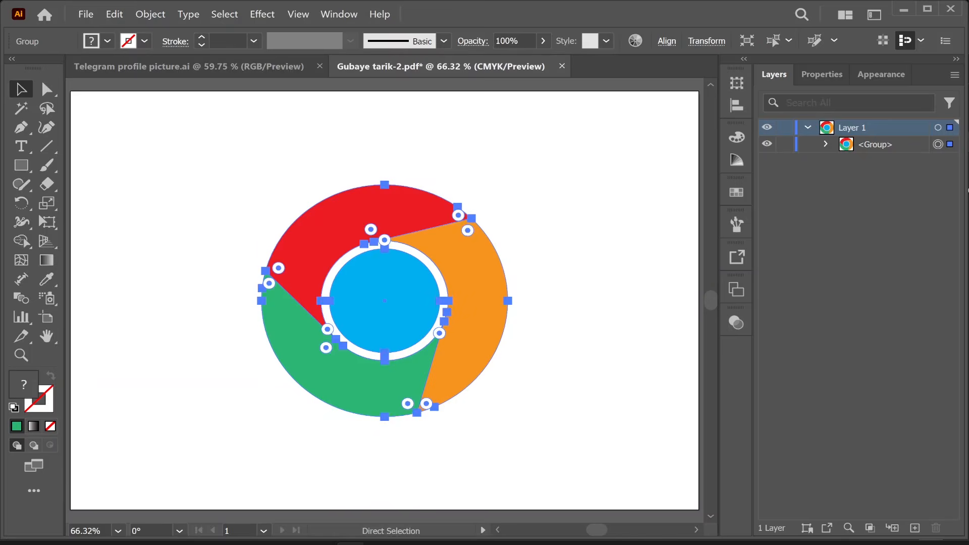
key(ctrl+minus)
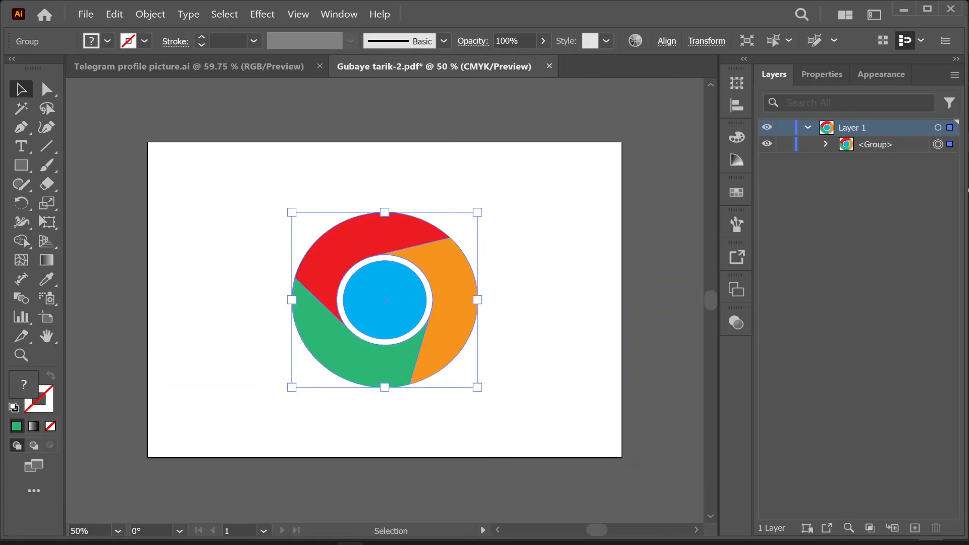
key(ctrl+plus)
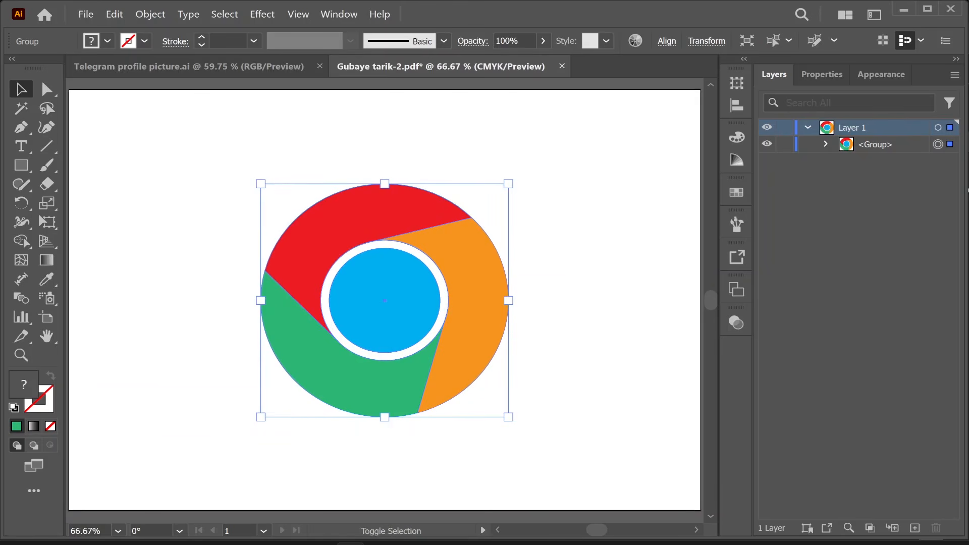
drag(508, 417, 453, 366)
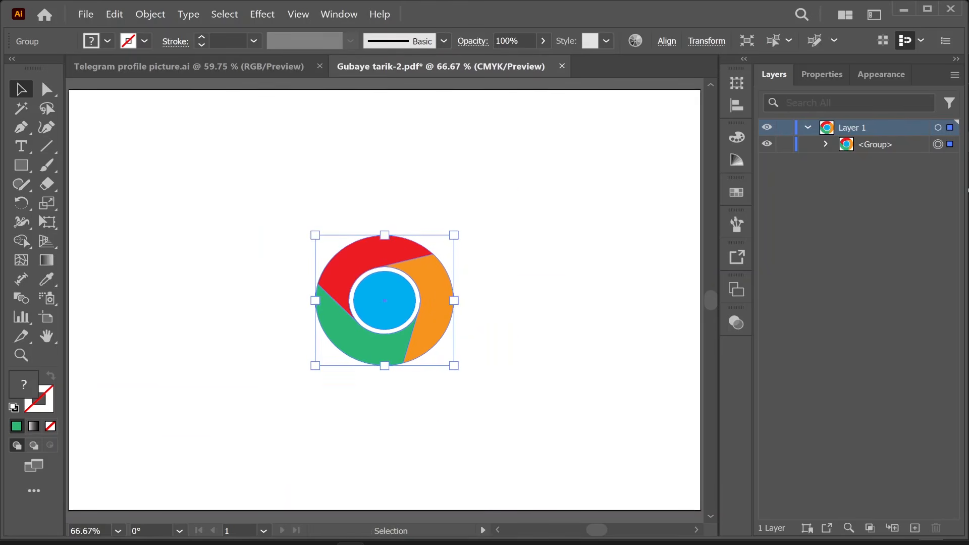
key(ctrl+shift+a)
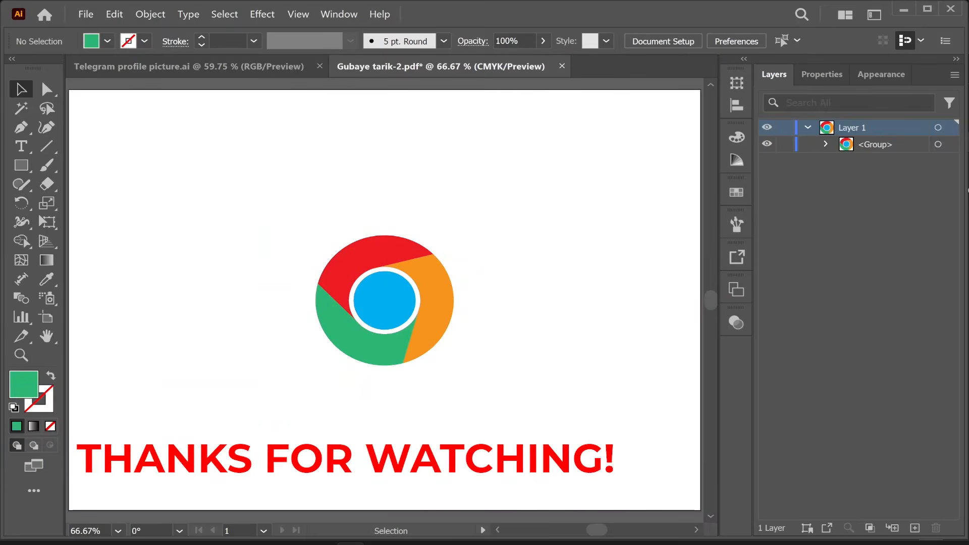